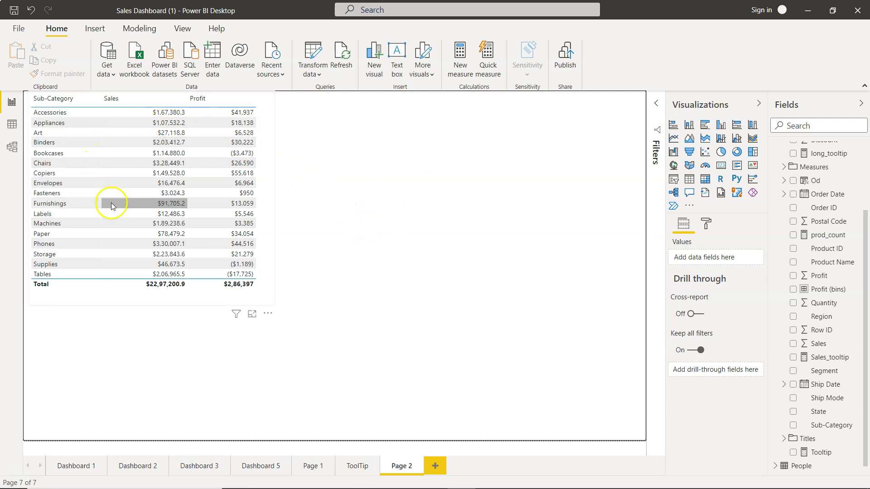
Select the Sub-Category/Sales/Profit table and expand its Grid formatting section
mouse_move(190, 214)
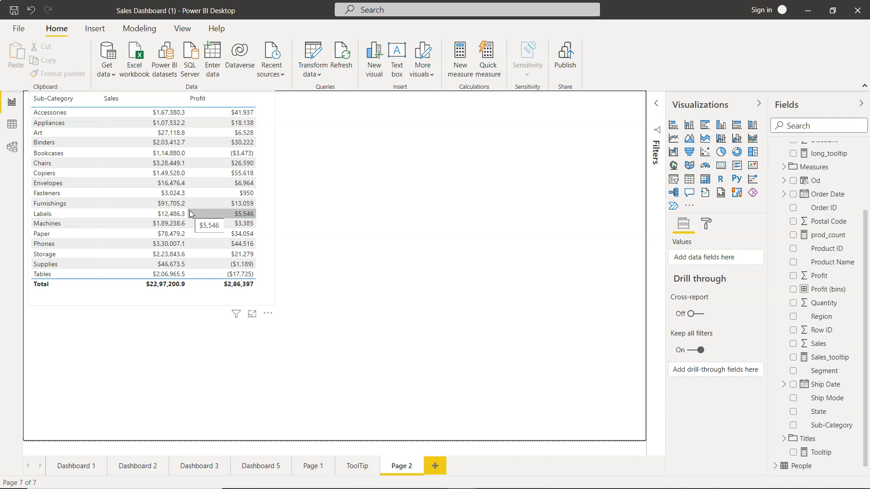
click(689, 193)
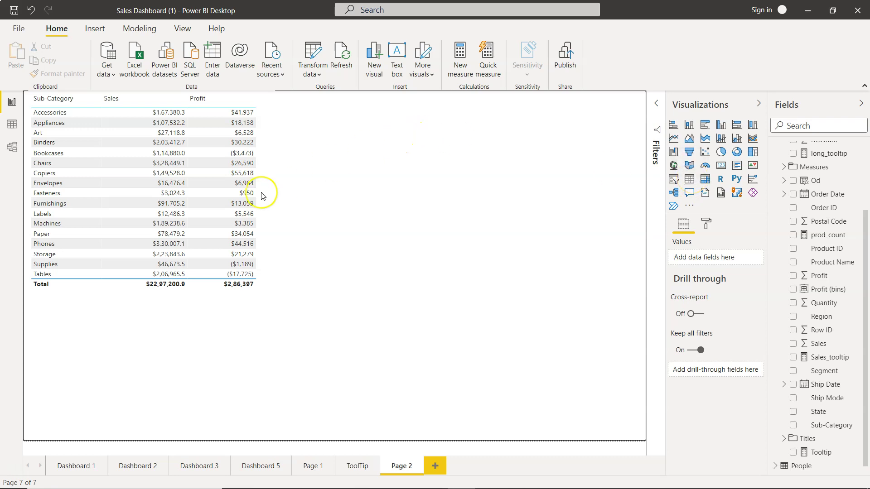
scroll(849, 222, up, 4)
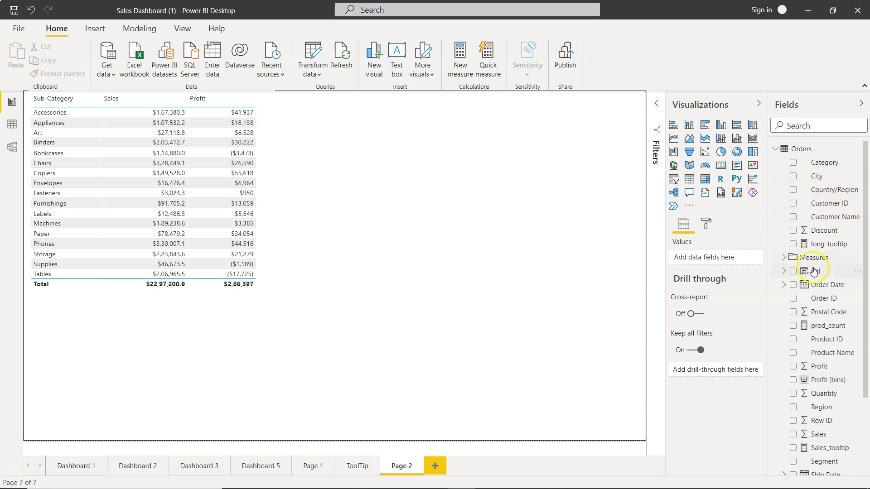
scroll(816, 272, down, 1)
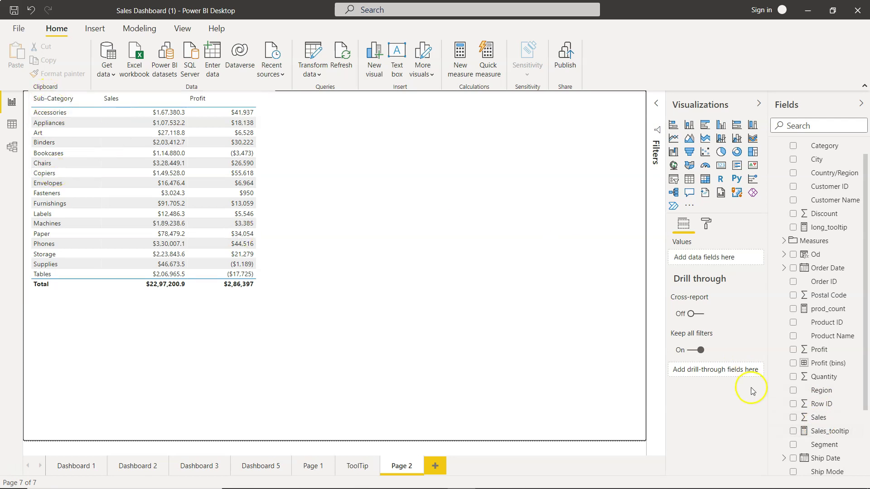
scroll(807, 349, down, 4)
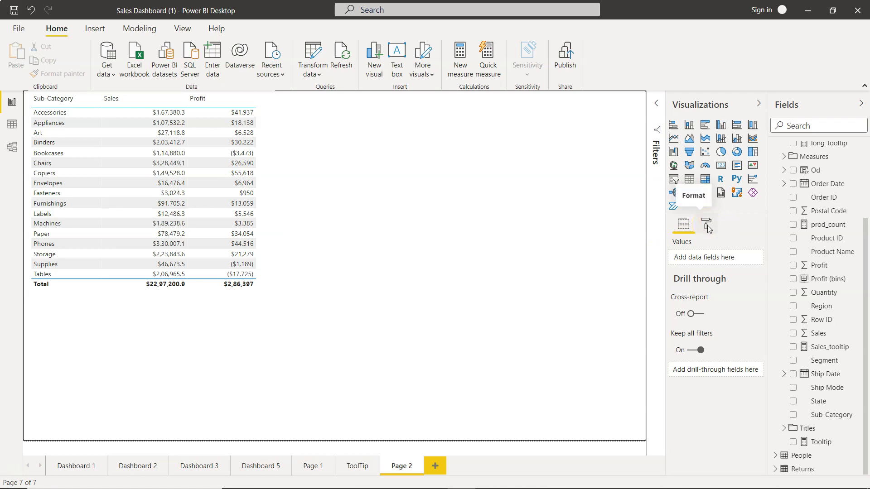
click(275, 198)
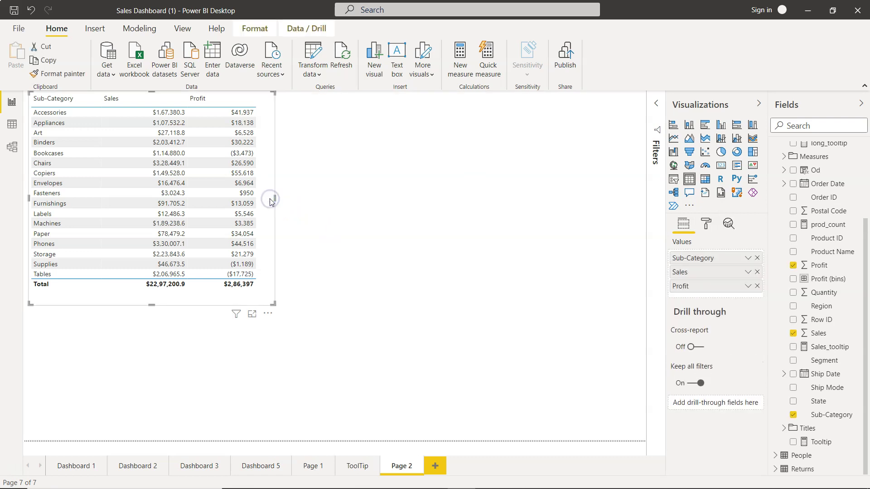
click(705, 223)
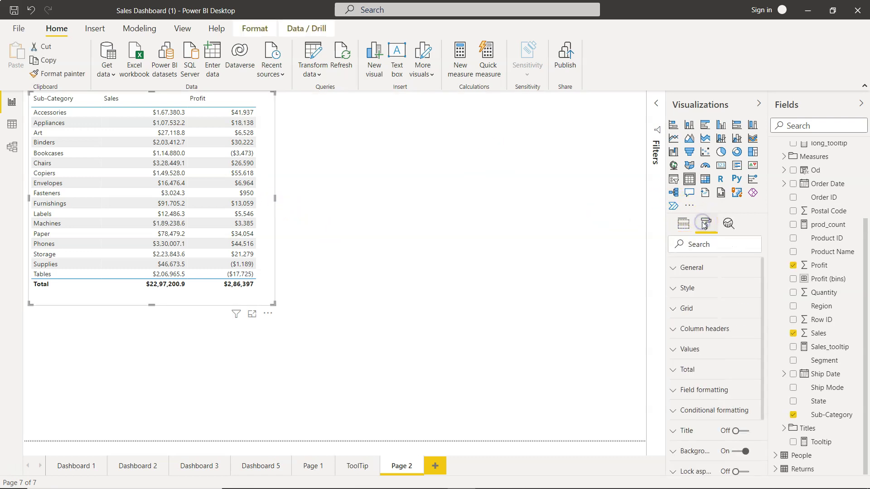
click(674, 311)
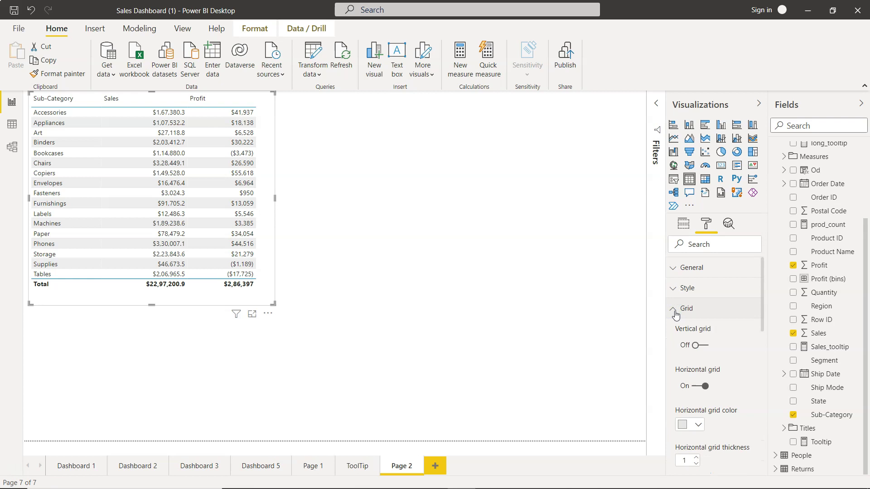
click(702, 361)
scroll(702, 361, down, 1)
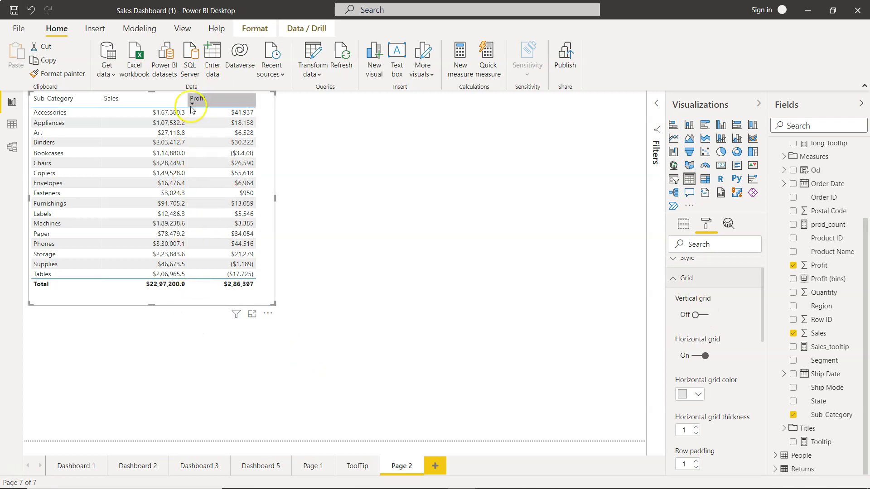
Turn on the table's vertical gridlines and colour them black
click(110, 128)
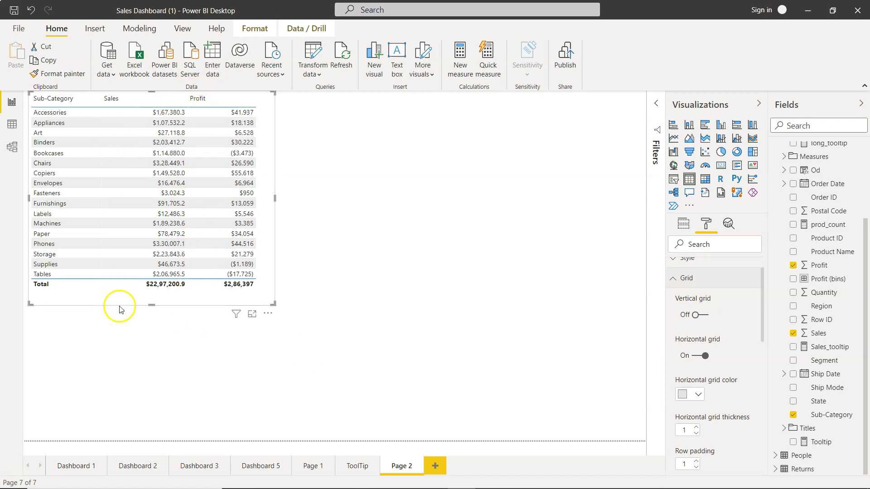
click(707, 318)
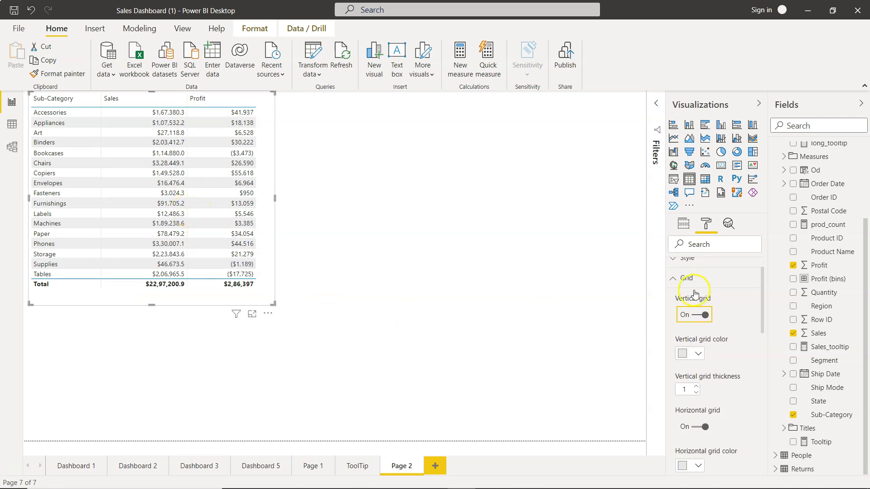
click(698, 355)
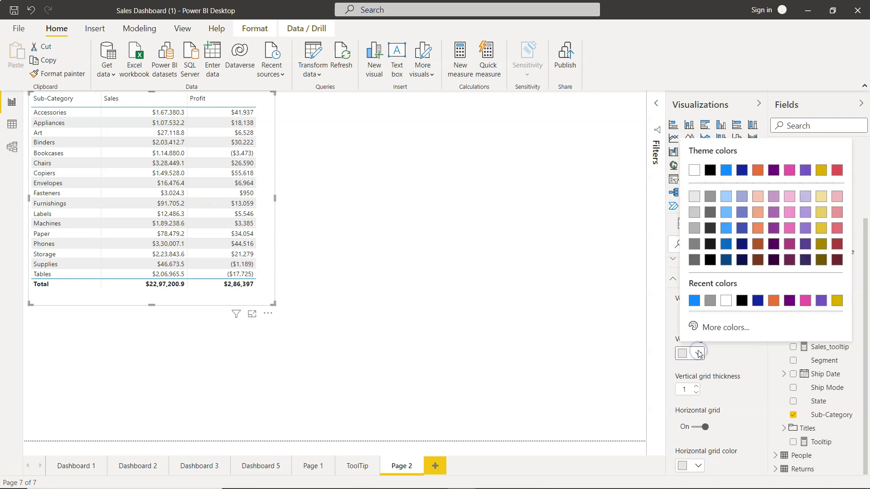
click(710, 260)
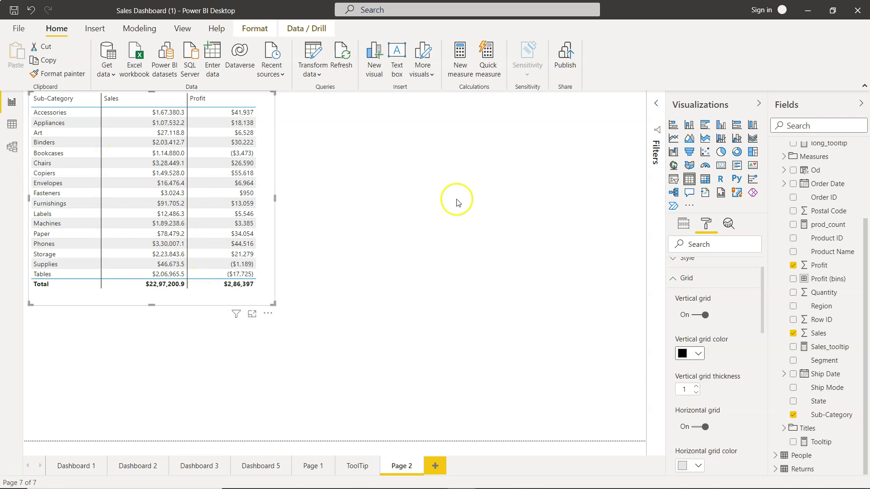
Try light pink and dark red, then settle the vertical gridlines on dark magenta
click(698, 354)
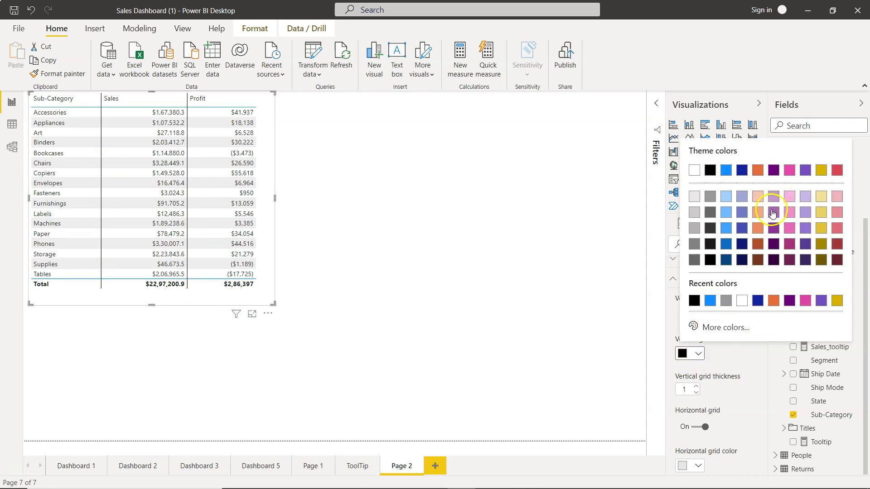
click(789, 197)
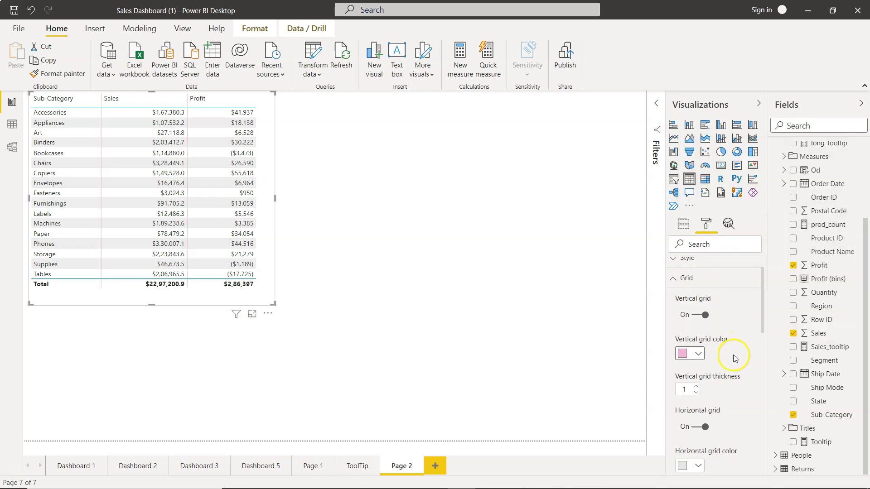
click(698, 354)
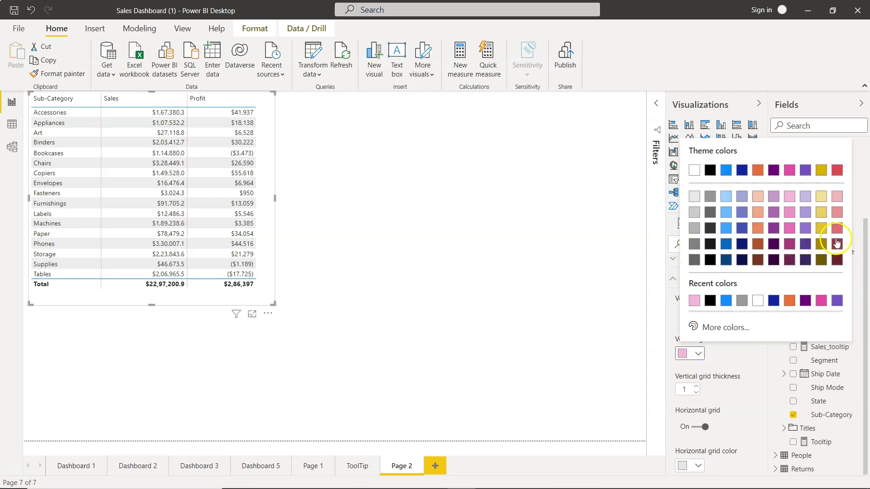
click(837, 243)
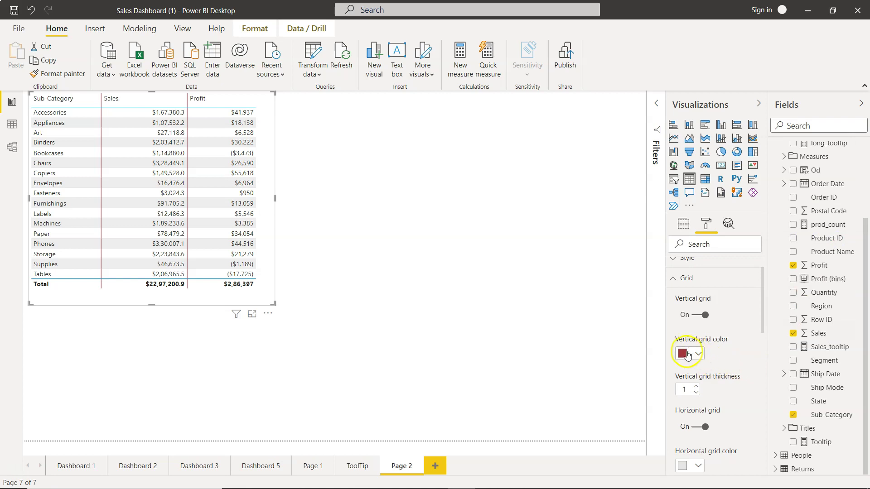
click(686, 354)
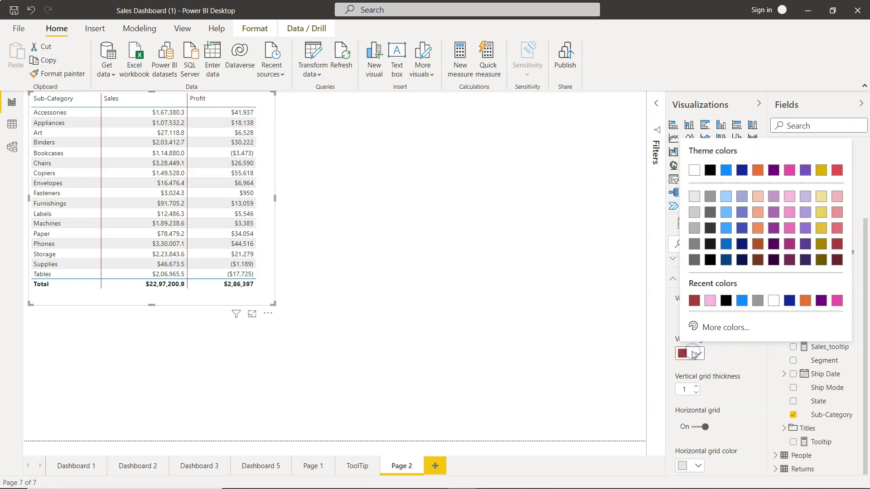
click(791, 261)
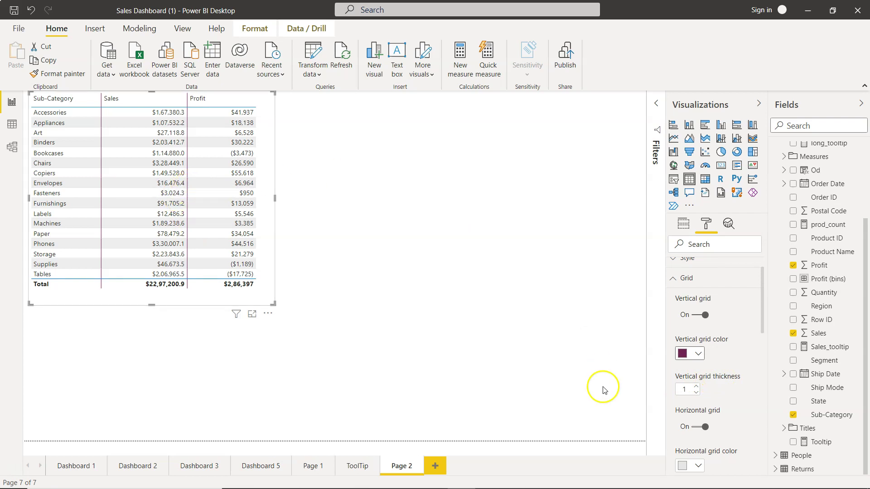
Raise the vertical gridline thickness, then bring it back down to 2
click(698, 391)
click(696, 387)
click(697, 387)
click(697, 387)
click(696, 387)
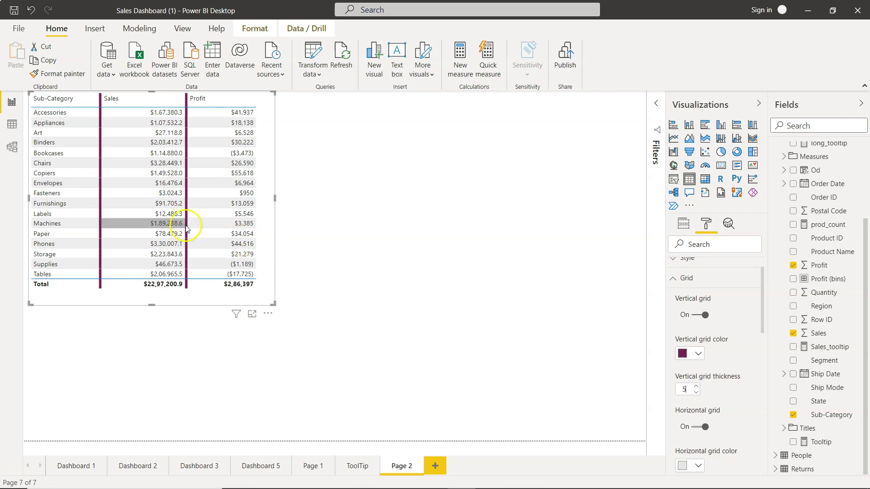
click(696, 393)
click(696, 393)
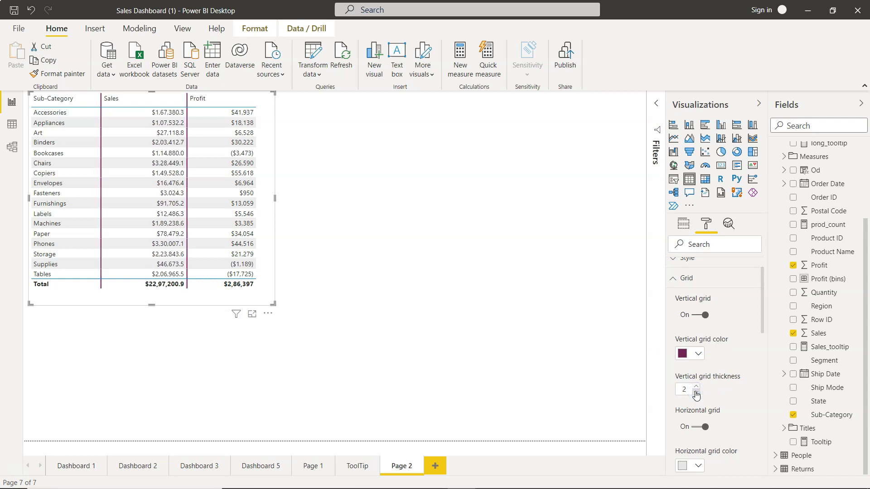
scroll(721, 403, down, 2)
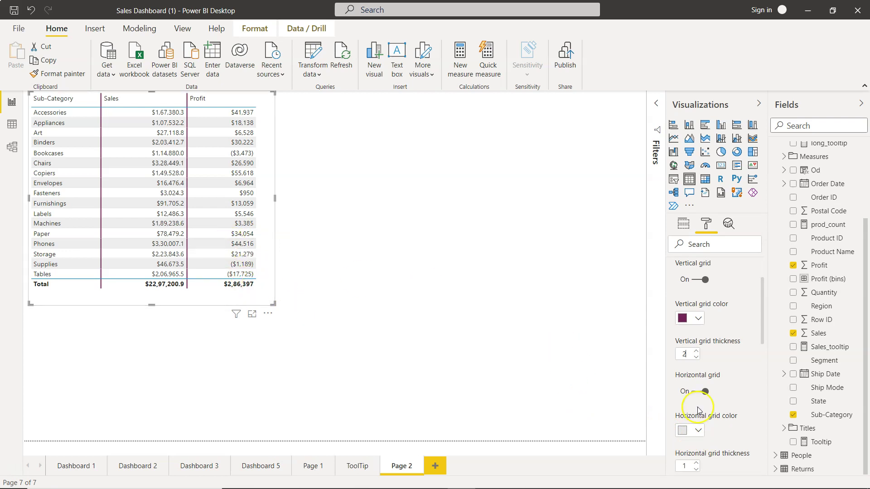
Set the horizontal gridline colour to black from Theme colors
click(698, 431)
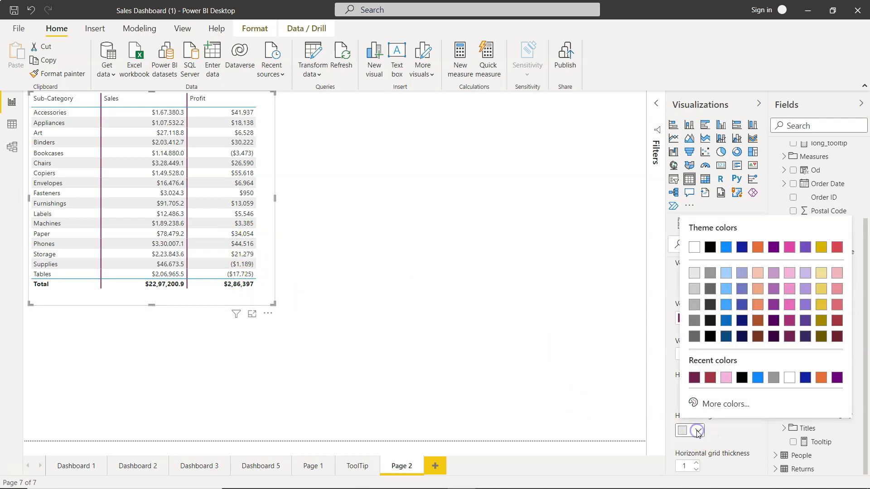
click(710, 338)
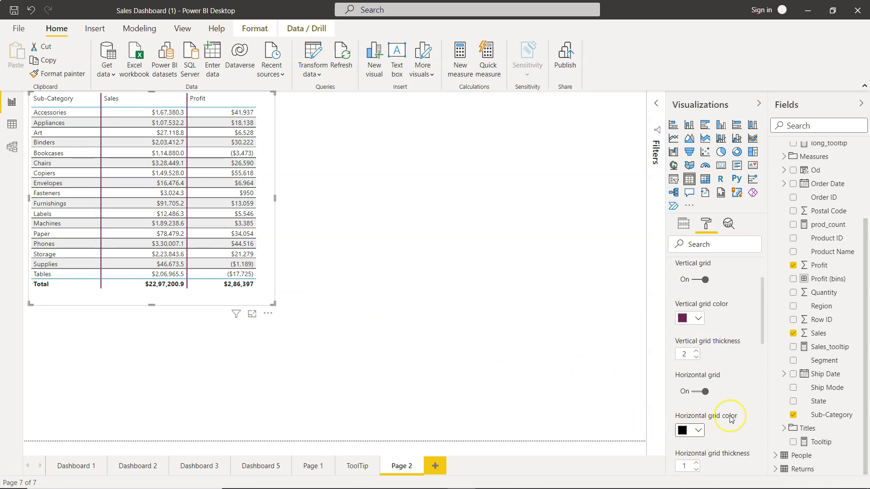
Return horizontal gridline thickness to 1 after raising it, and vertical thickness from 2 to 1
scroll(727, 414, down, 2)
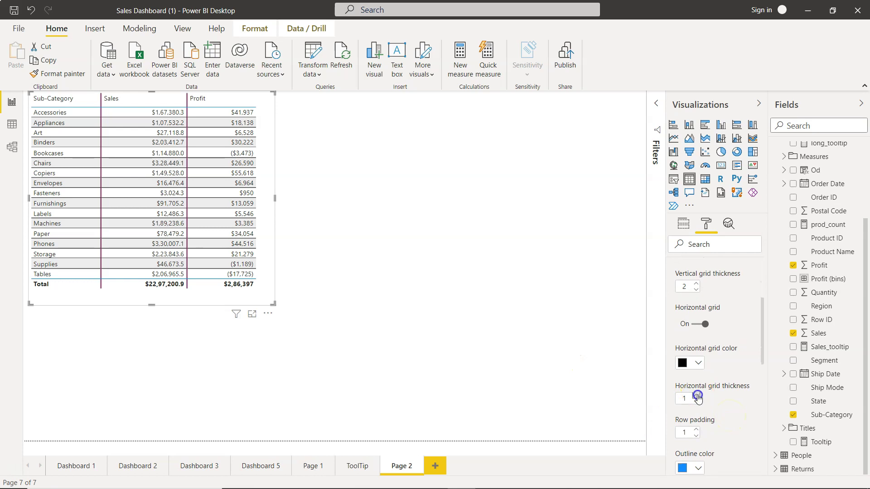
click(697, 396)
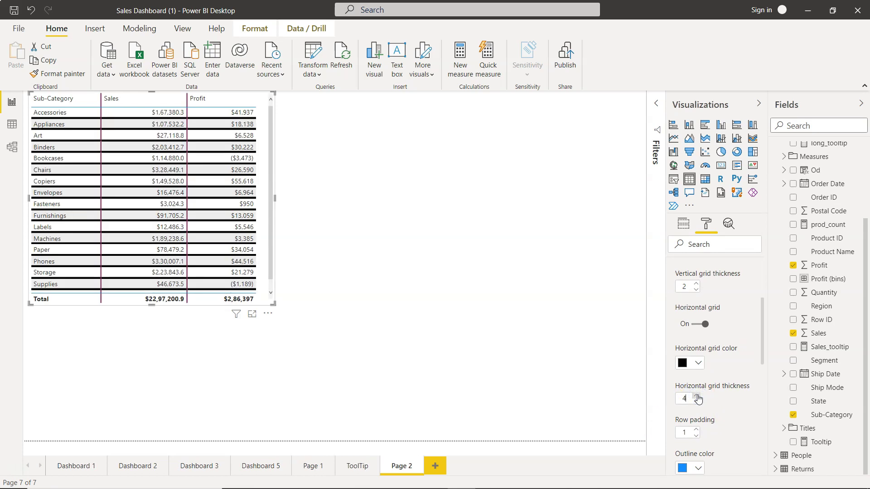
click(697, 402)
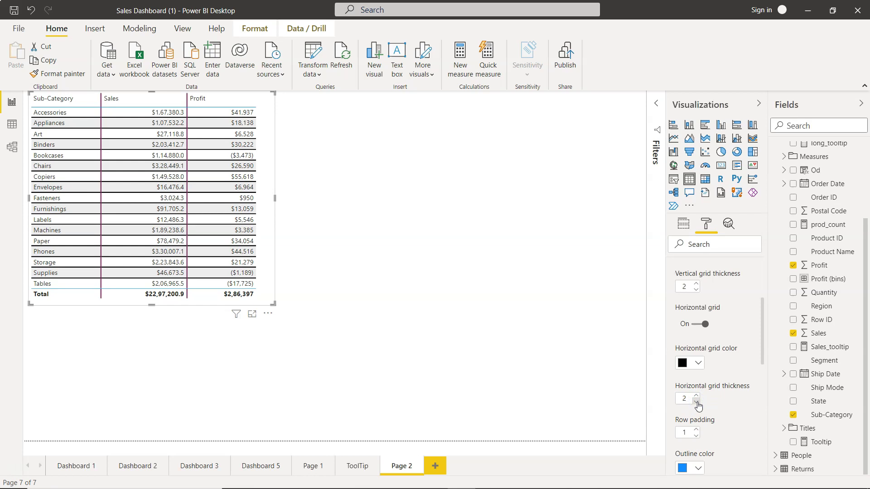
click(697, 403)
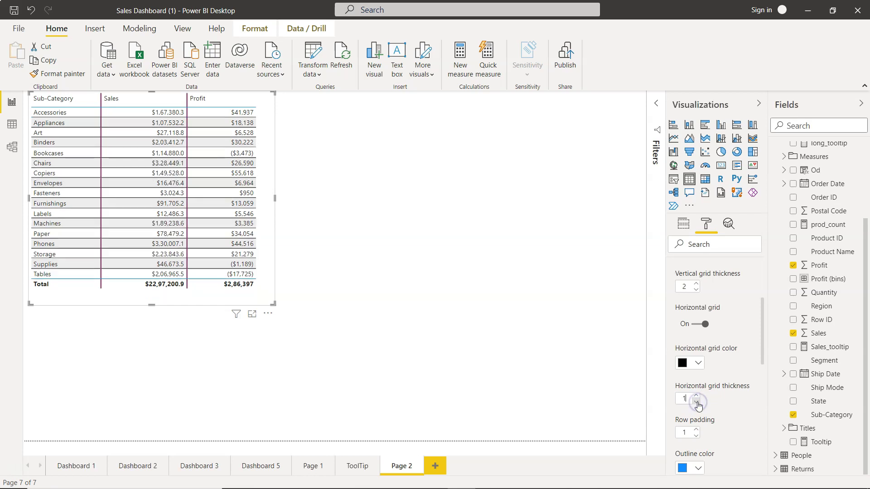
click(697, 290)
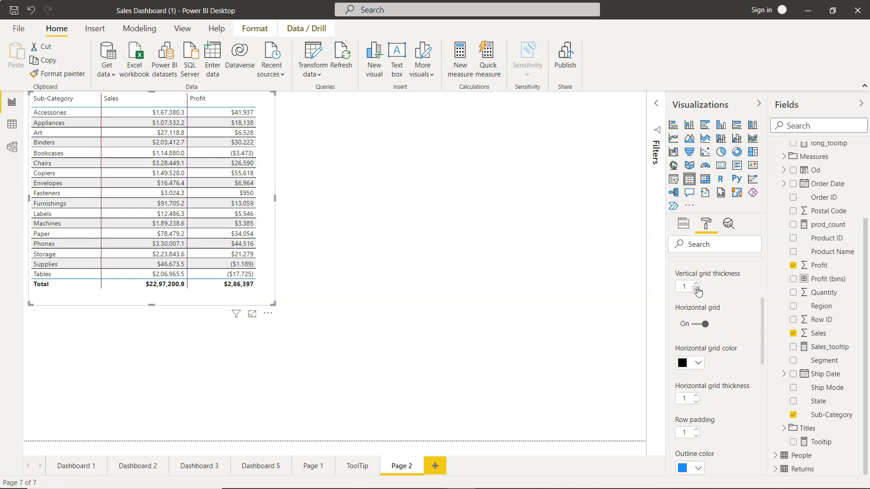
scroll(735, 388, down, 3)
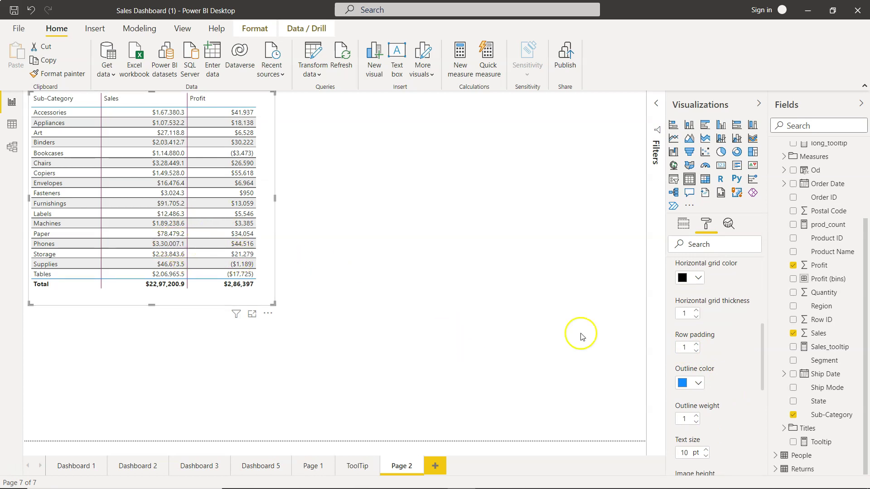
Raise row padding to 5 and drag the table's corner to enlarge the visual
click(695, 344)
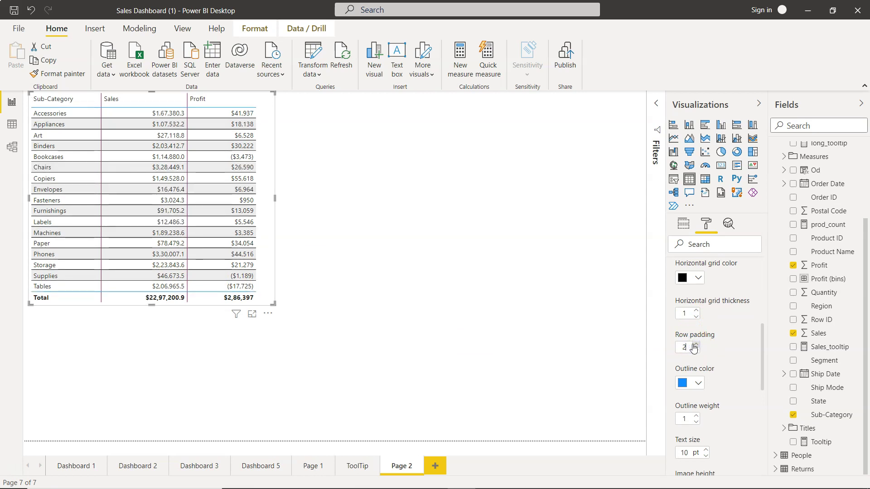
click(694, 345)
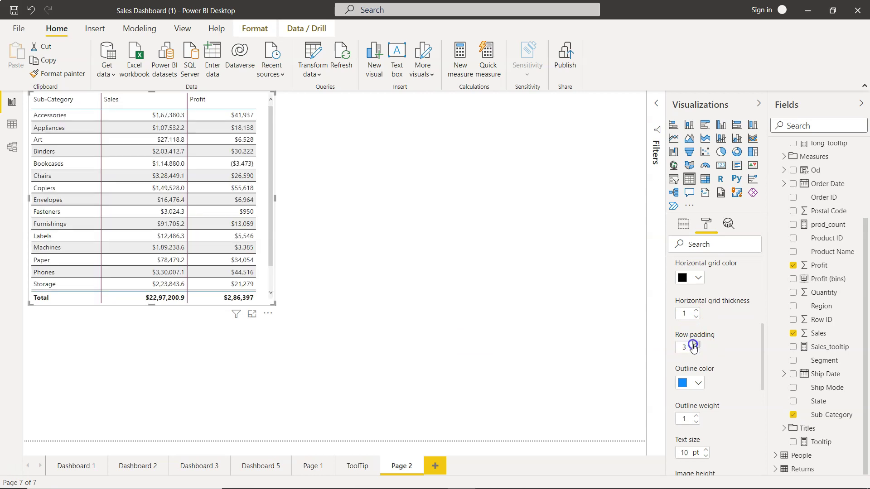
click(695, 345)
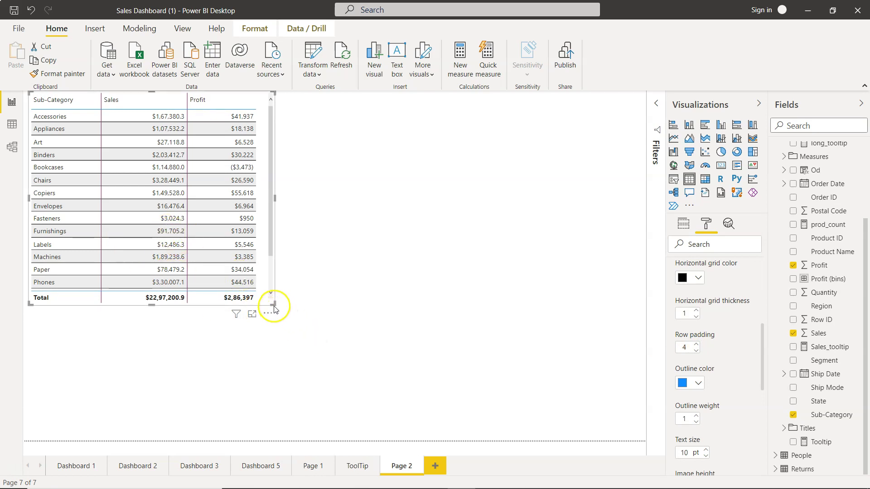
drag(274, 308, 273, 360)
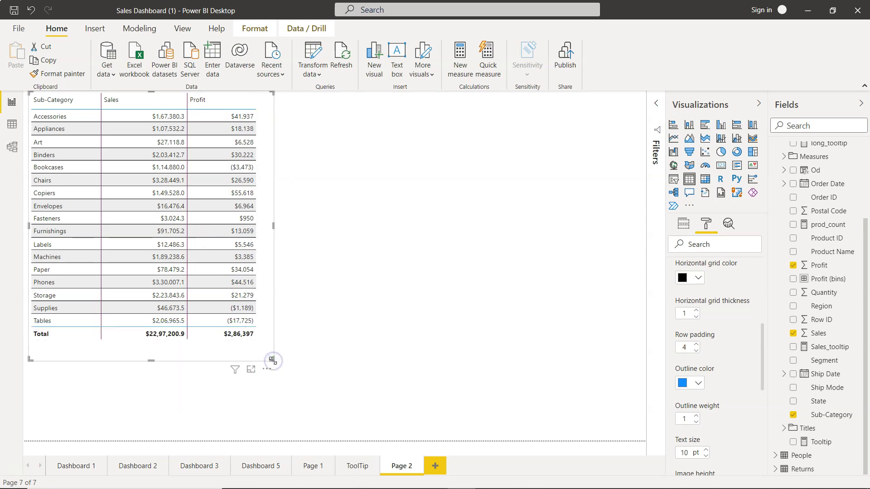
click(696, 343)
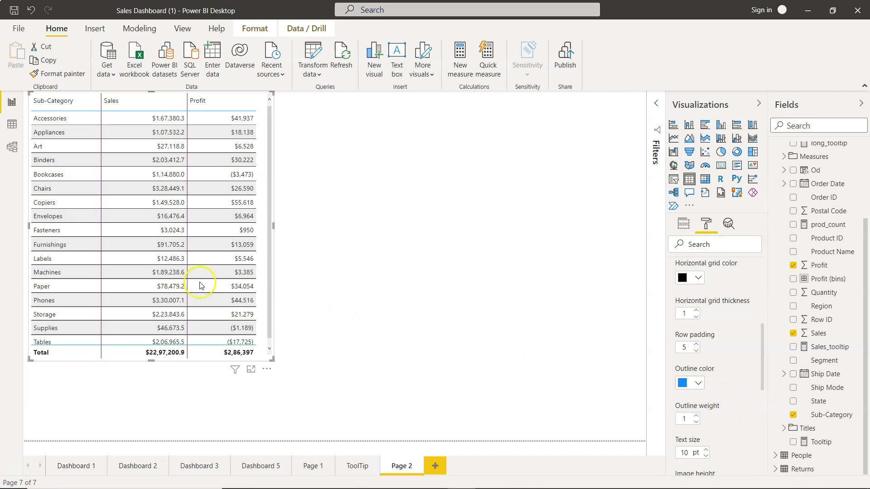
Give the table a dark blue outline, trying weights 3 and 4 before settling on 2
scroll(174, 270, down, 1)
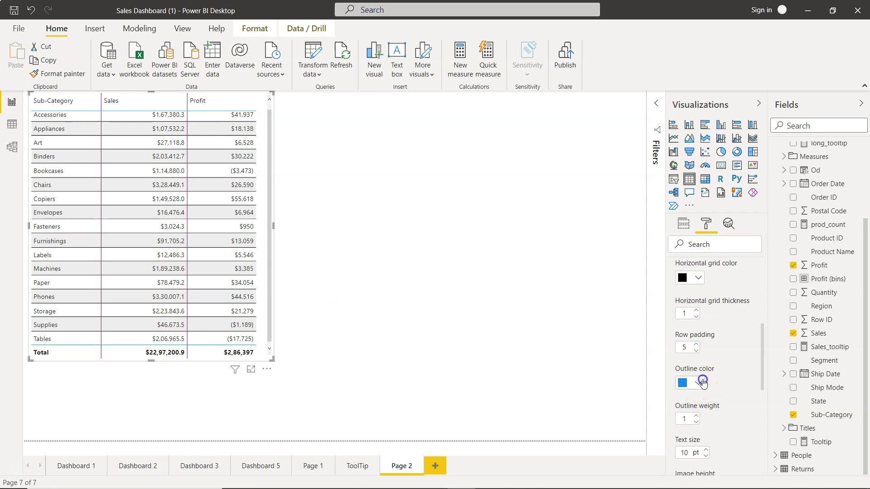
click(699, 383)
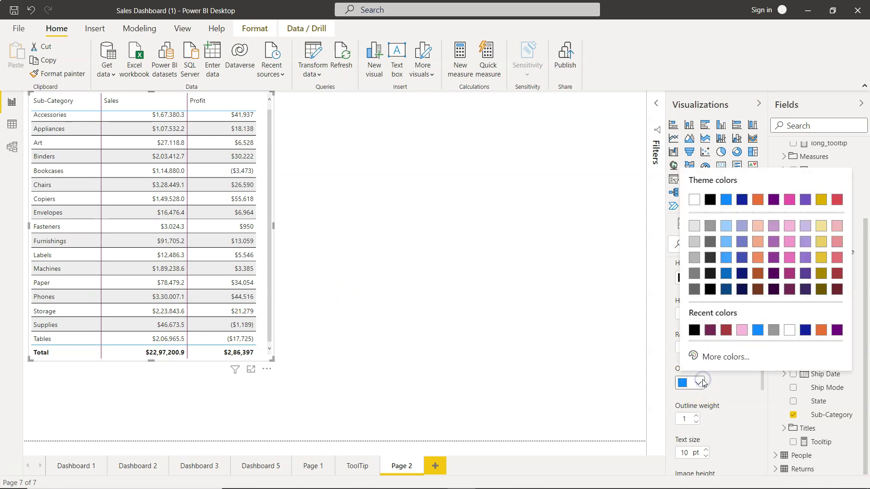
click(725, 290)
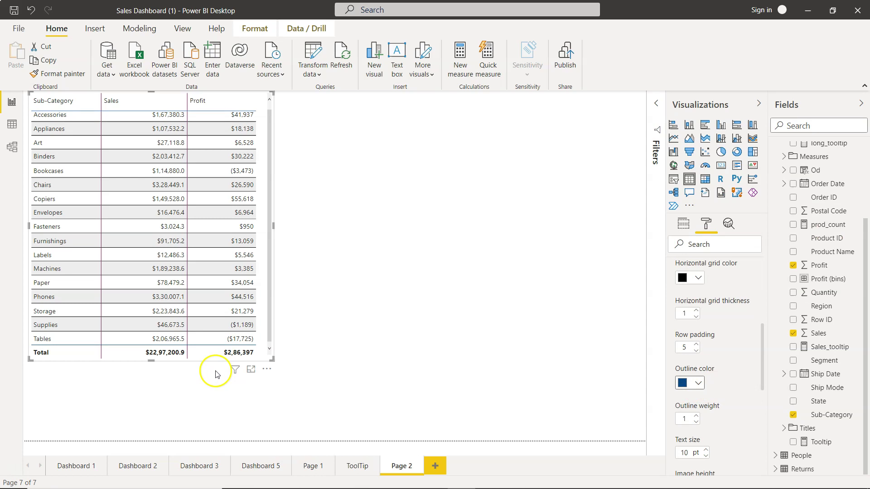
click(697, 416)
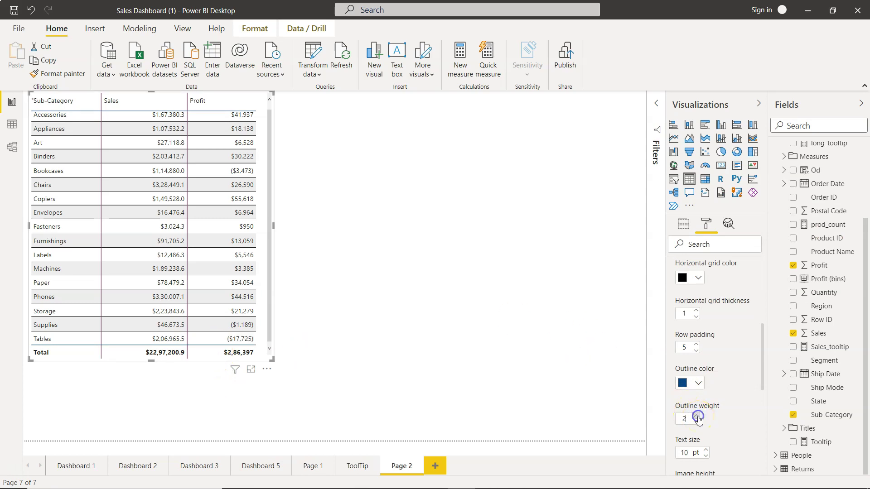
click(697, 416)
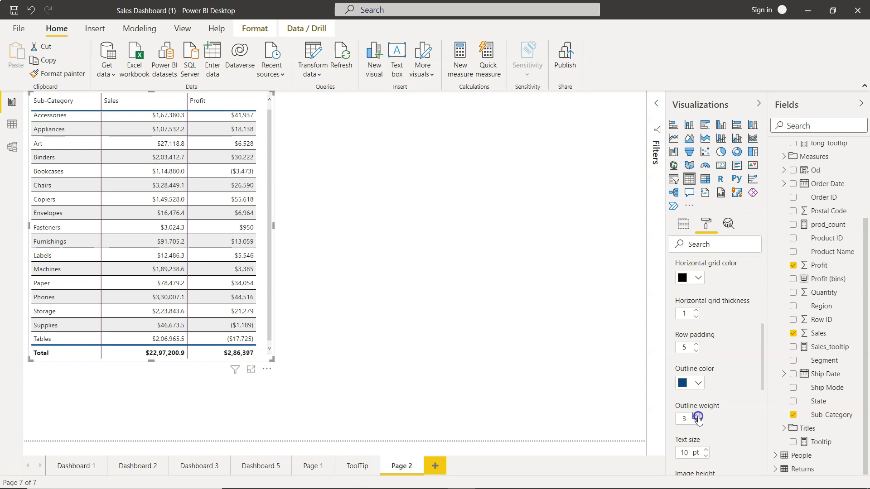
click(697, 416)
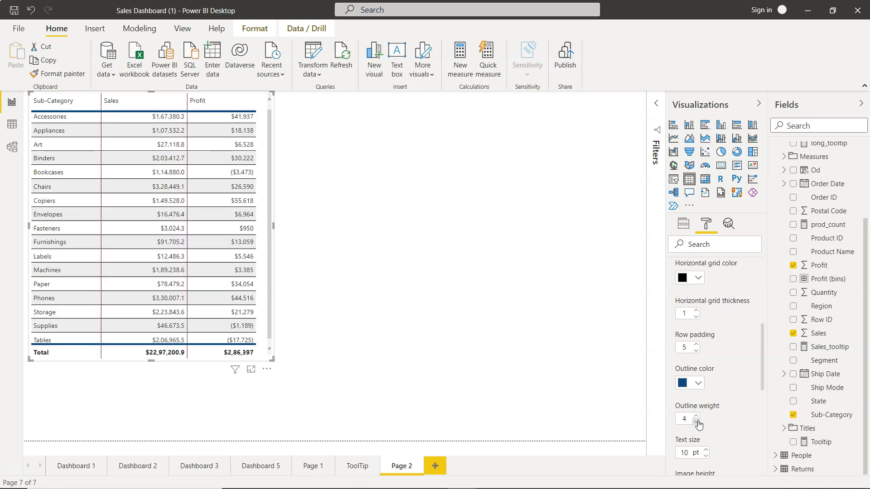
click(696, 421)
click(696, 422)
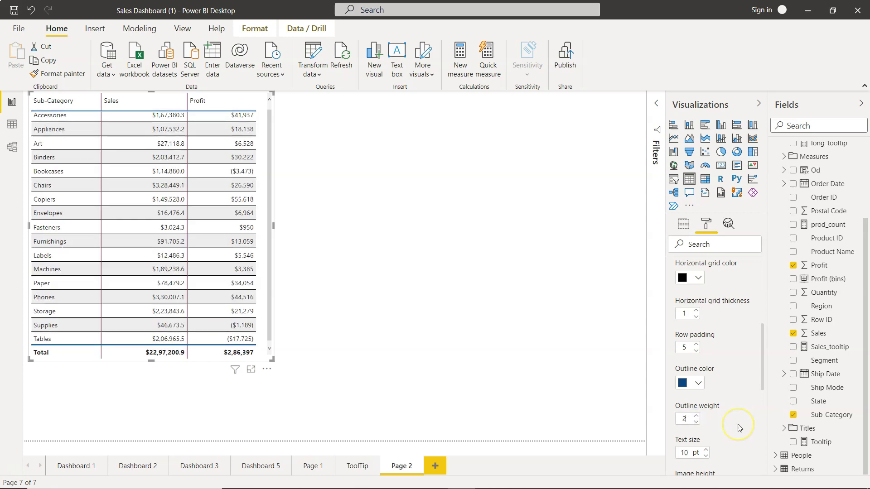
scroll(738, 424, down, 3)
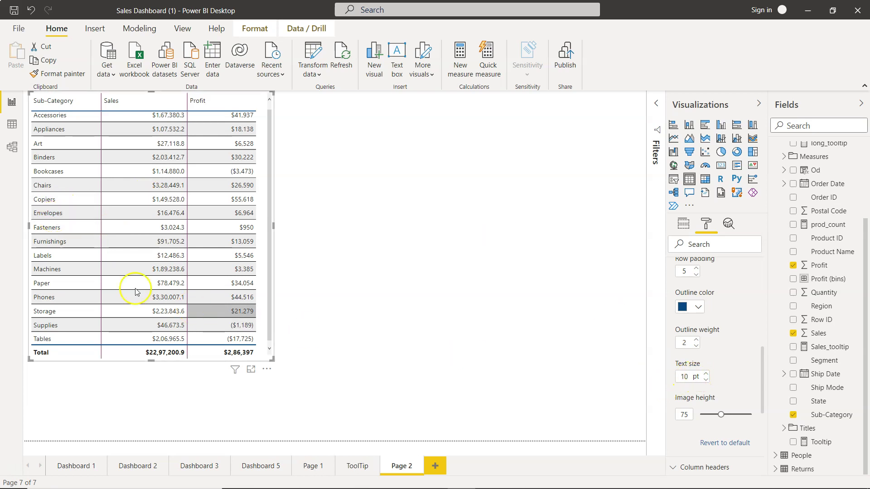
Raise the table's text size step by step from 10 pt to 15 pt
click(707, 374)
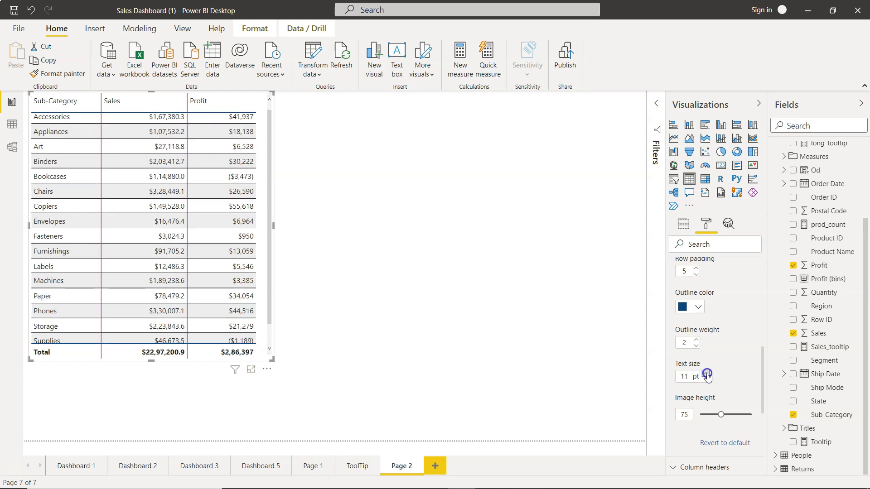
click(707, 375)
click(707, 375)
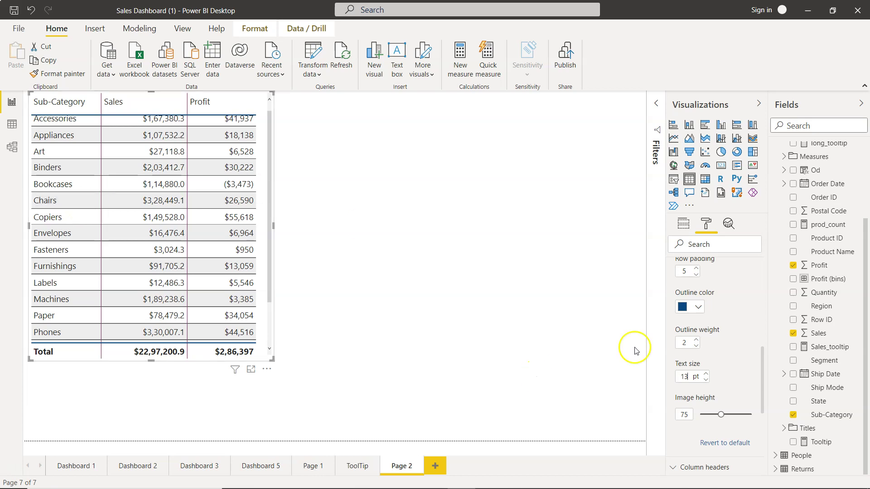
scroll(700, 294, up, 1)
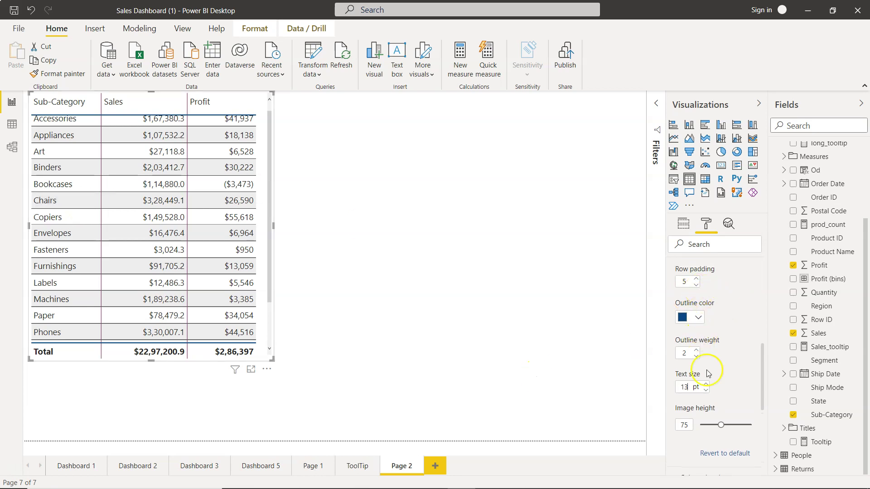
click(706, 384)
click(705, 384)
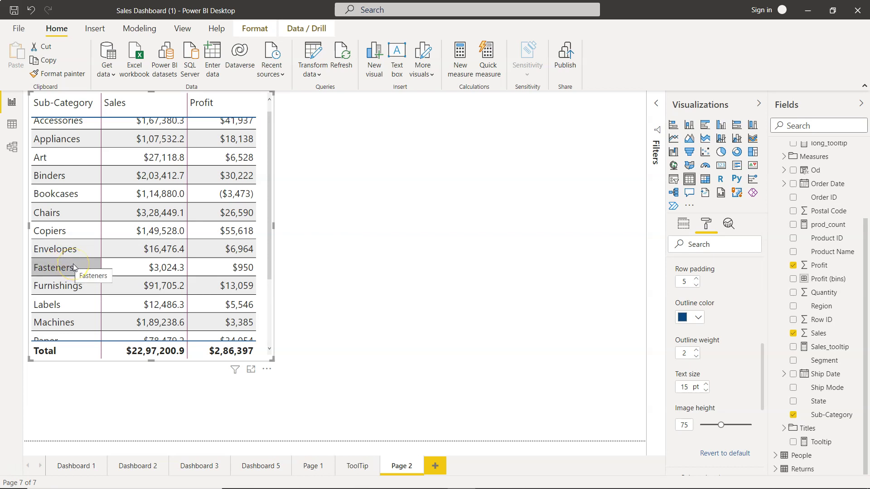
Lower row padding from 5 to 3 and return to the top of the Grid settings
click(696, 284)
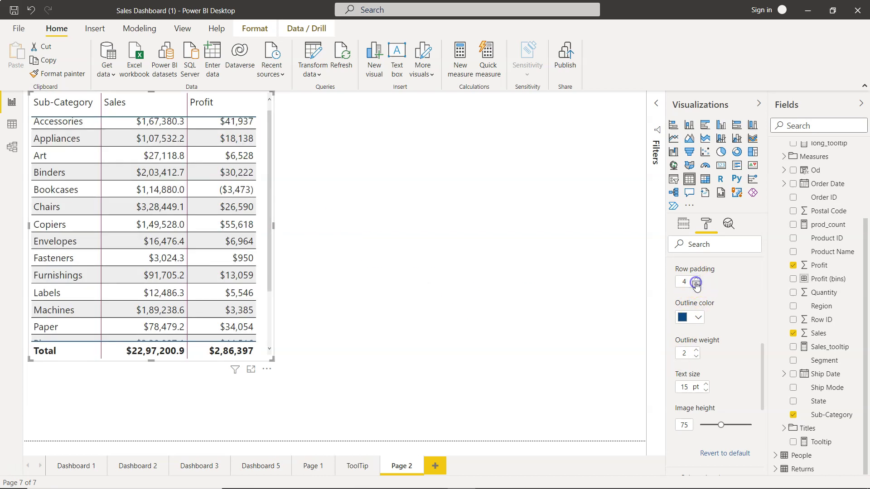
click(696, 284)
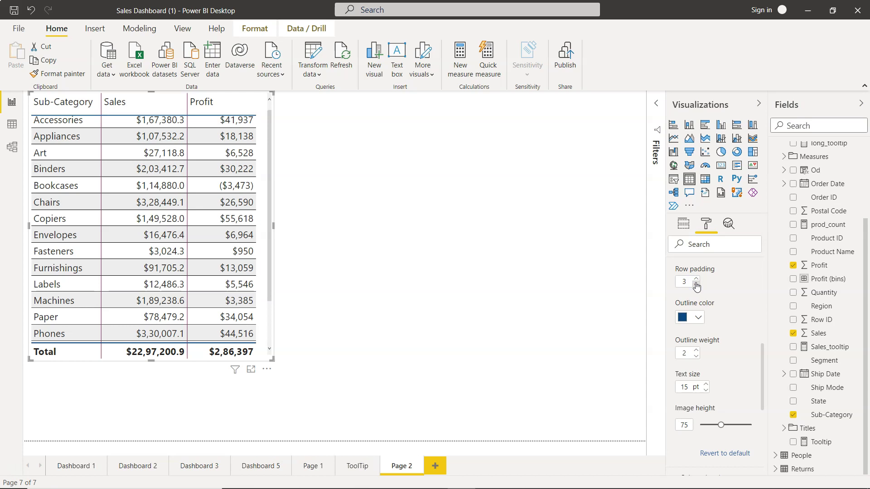
scroll(696, 287, up, 5)
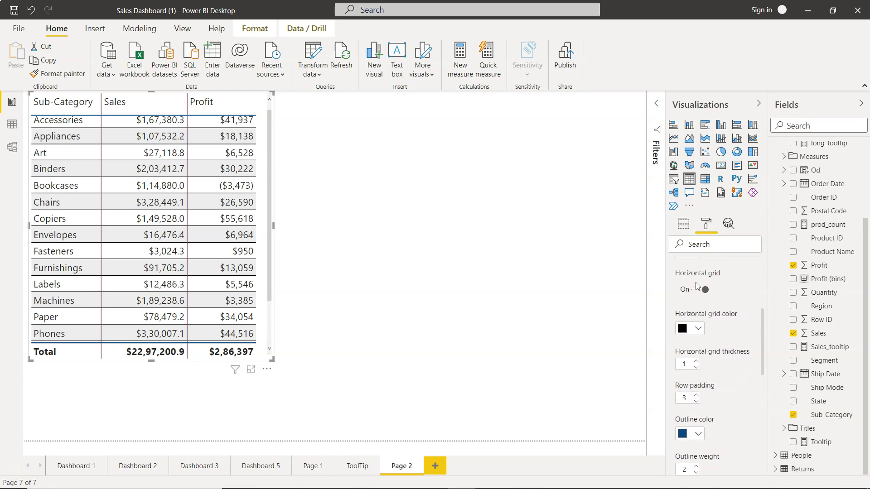
scroll(697, 286, up, 2)
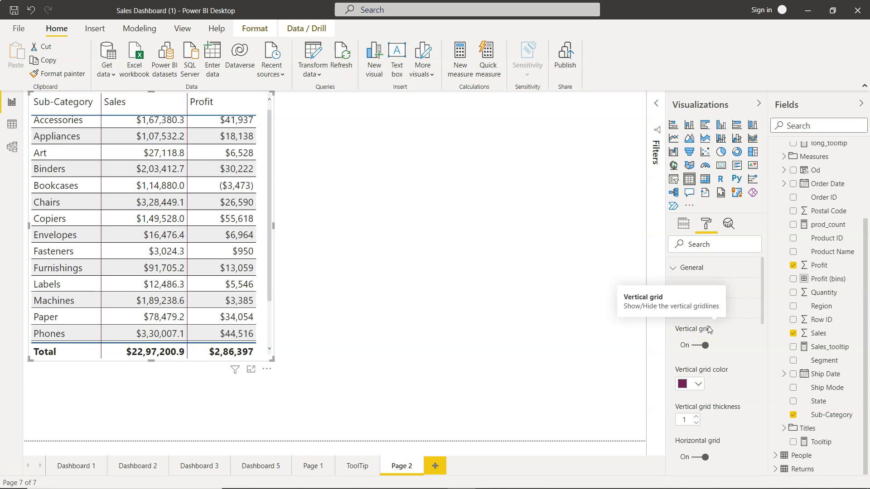
Revert the table's Grid formatting to default and deselect the table cell
click(713, 357)
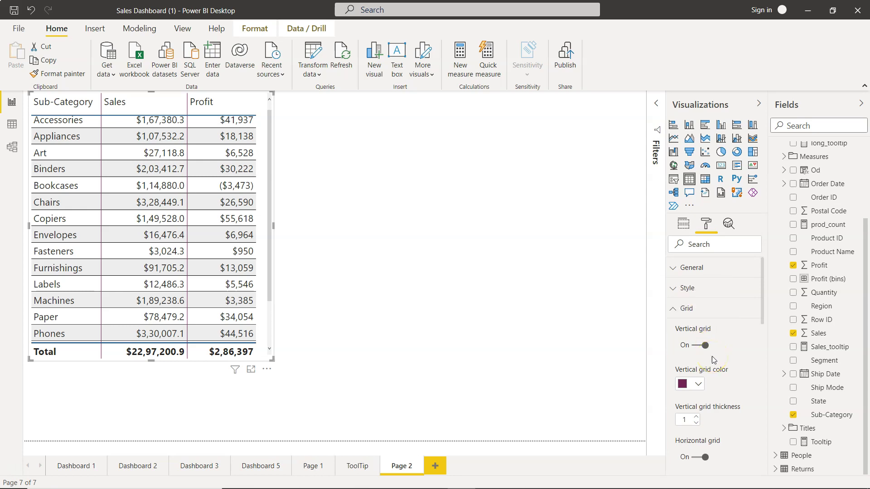
scroll(712, 359, down, 8)
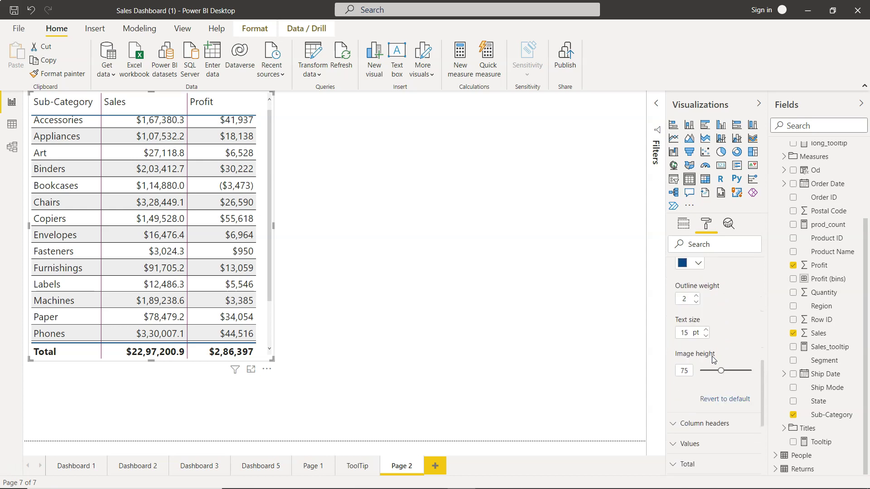
scroll(712, 356, down, 1)
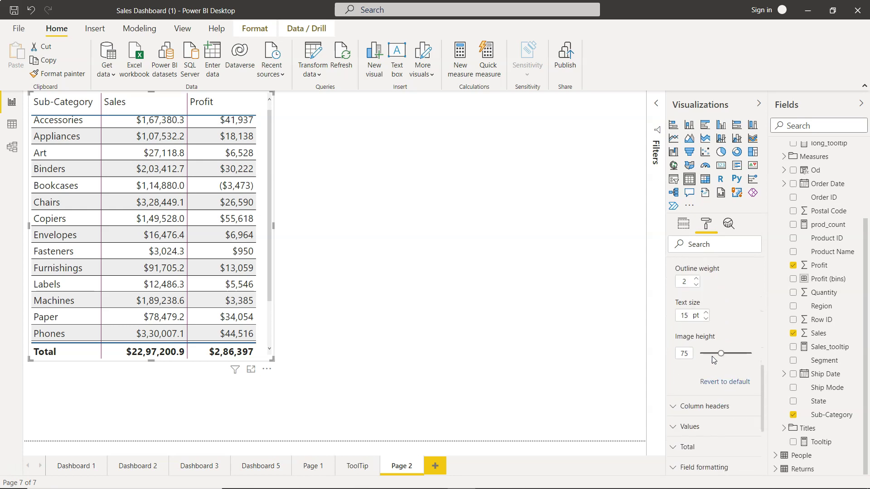
click(724, 382)
click(121, 248)
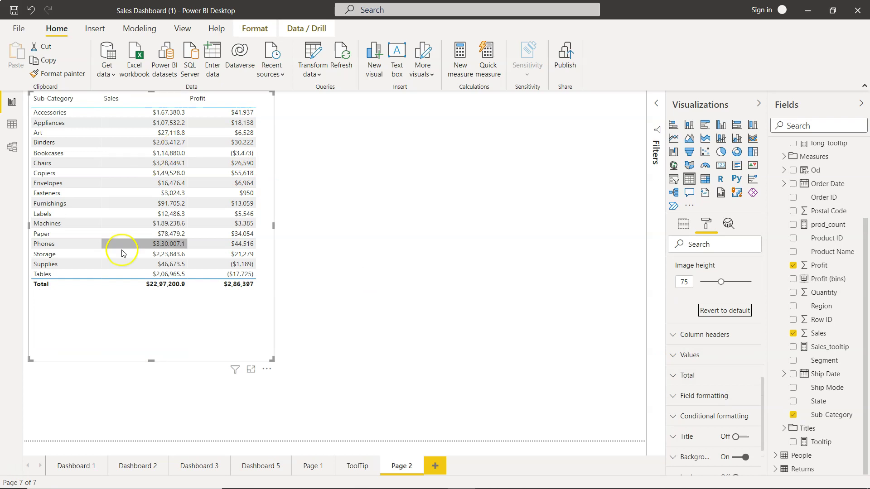
click(163, 213)
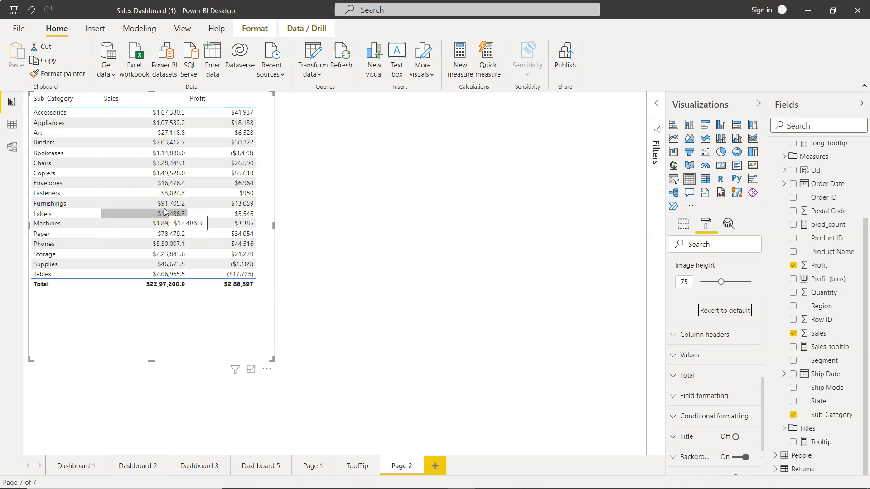
click(472, 290)
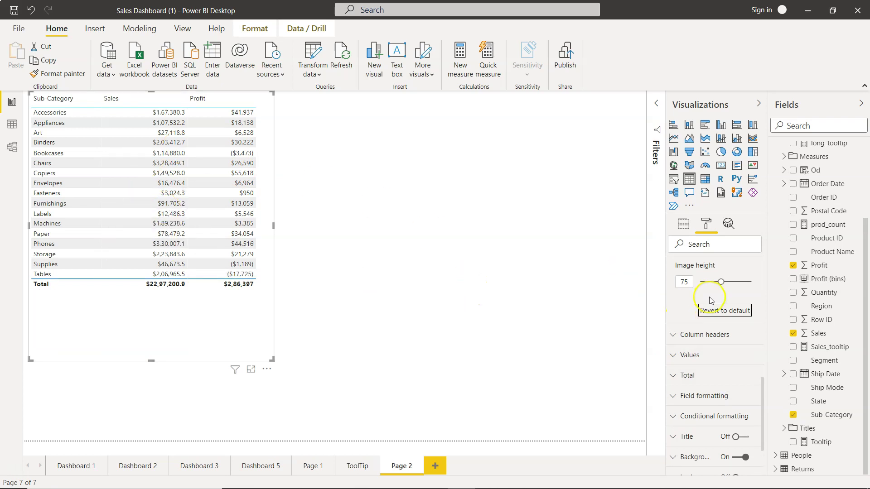
scroll(710, 299, up, 5)
scroll(710, 300, up, 10)
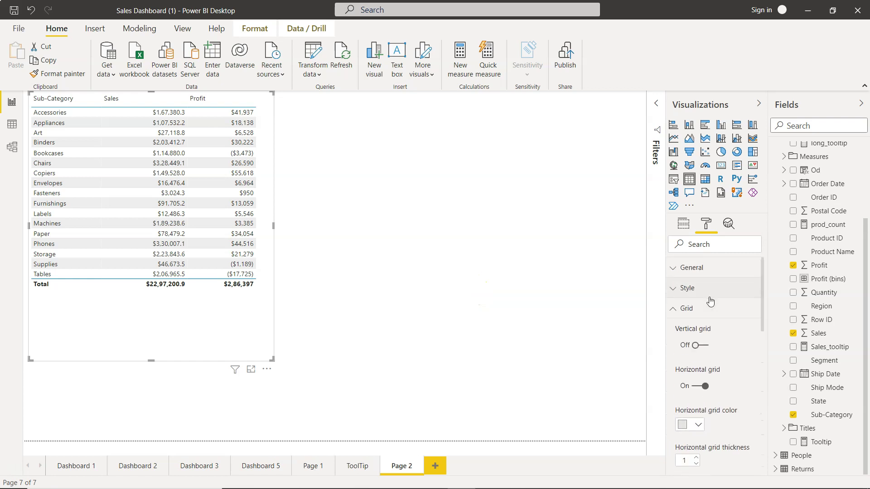
click(707, 323)
click(672, 312)
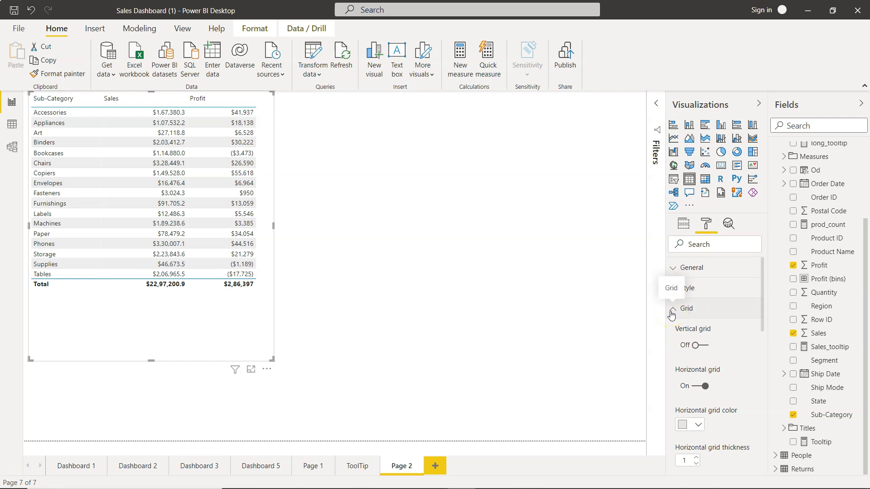
click(257, 317)
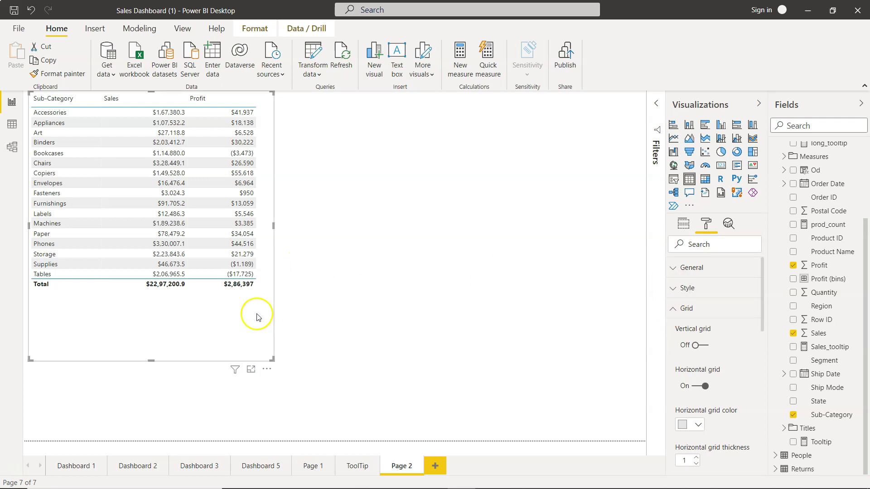